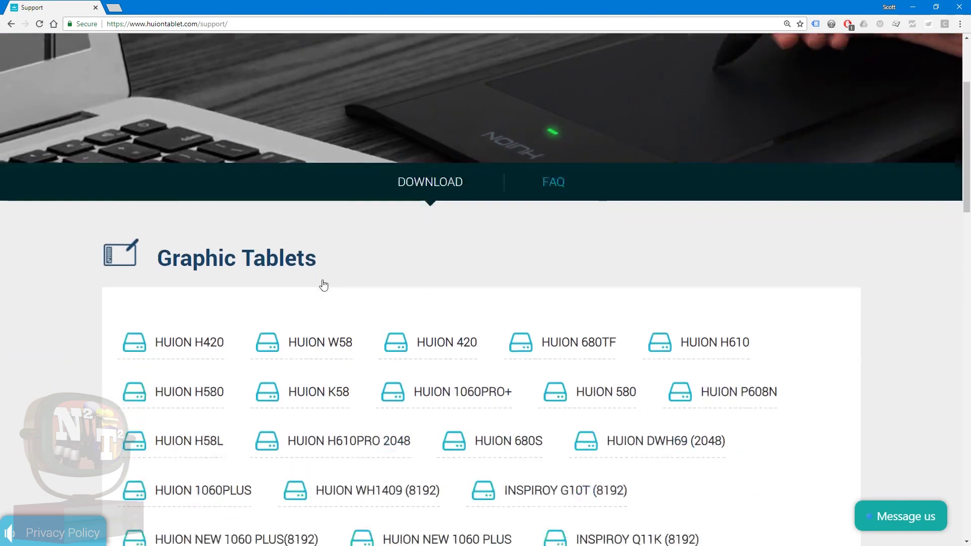
- Download the Windows driver for the HUION GT-220 V2 (8192) and install it with the default Start Menu folder
{"action": "scroll", "coordinate": [513, 356], "scroll_direction": "down", "scroll_amount": 4}
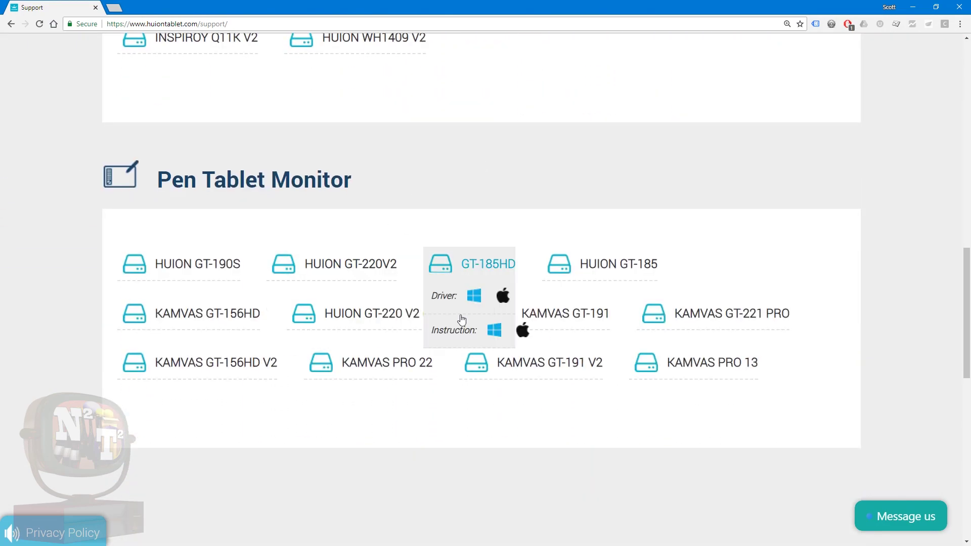
{"action": "mouse_move", "coordinate": [338, 348]}
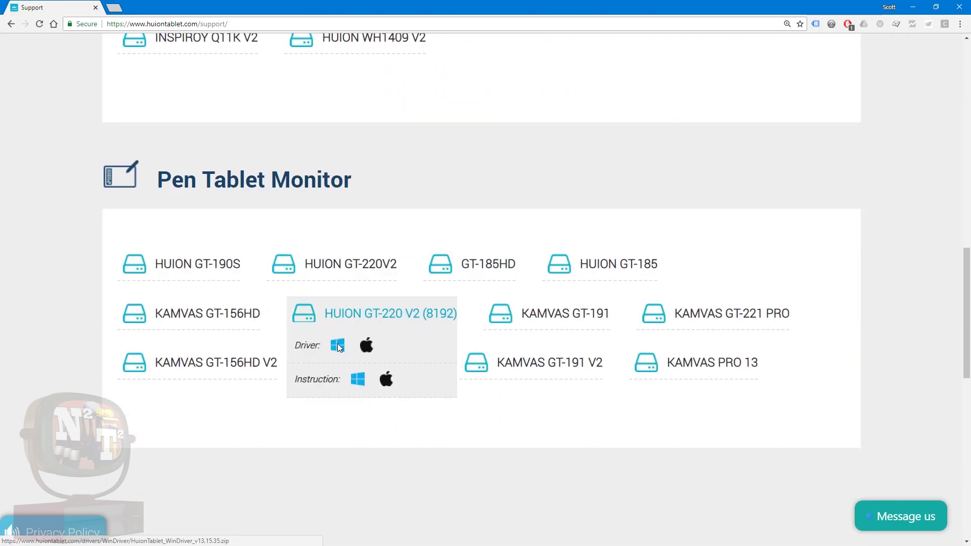
{"action": "left_click", "coordinate": [338, 347]}
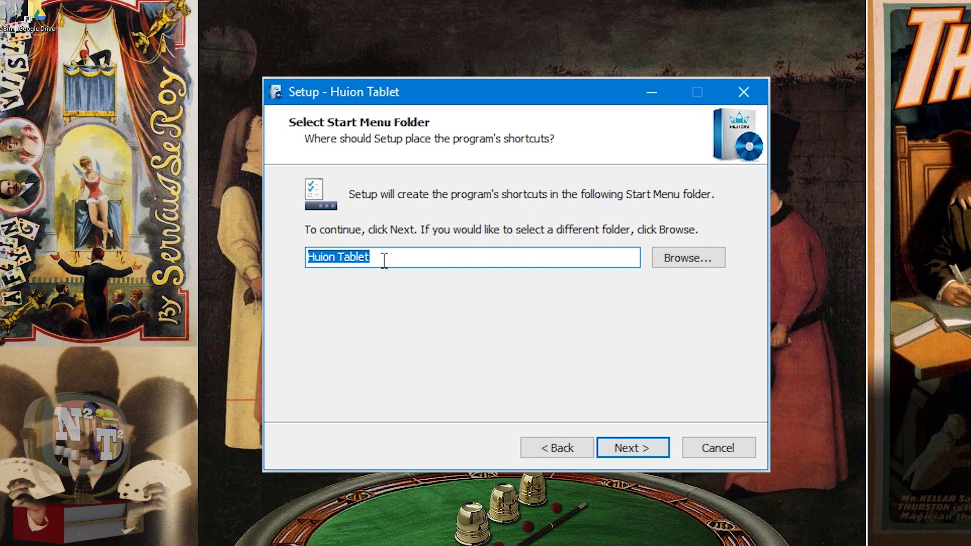
{"action": "key", "text": "Return"}
{"action": "key", "text": "Return"}
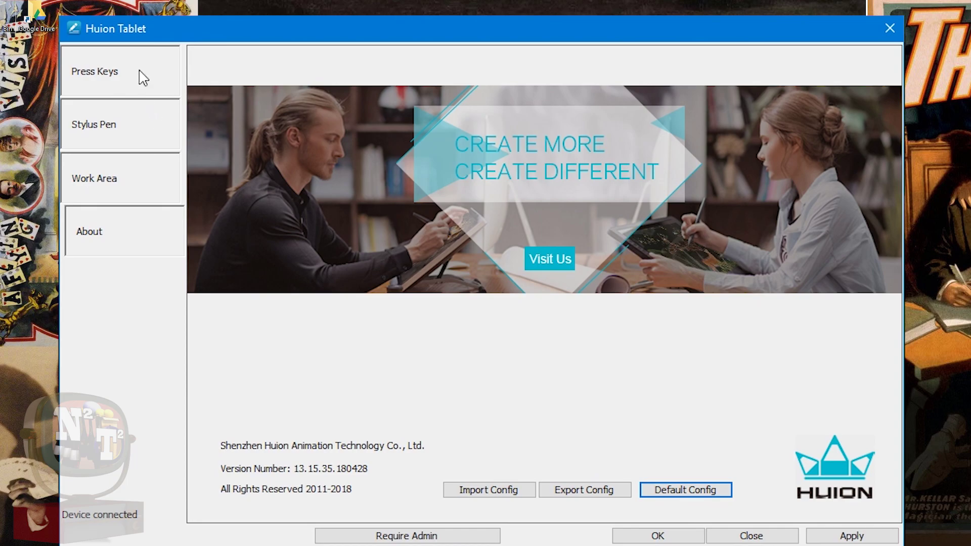
- Review the hotkey options for the stylus pen's Switch Brush button
{"action": "left_click", "coordinate": [436, 395]}
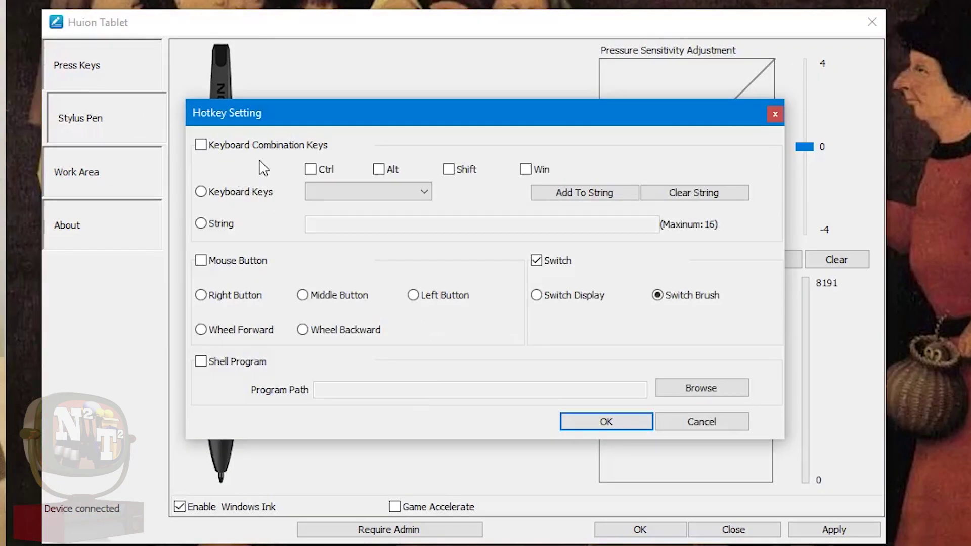
{"action": "left_click_drag", "start_coordinate": [670, 368], "coordinate": [678, 348]}
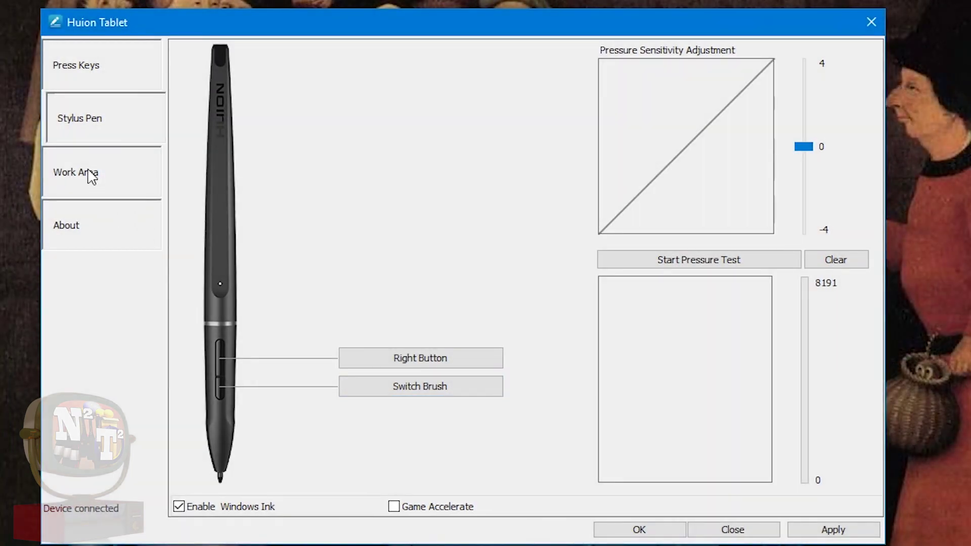
- In the tablet's work area settings, set the custom Right and Bottom limits to .5
{"action": "left_click", "coordinate": [87, 174]}
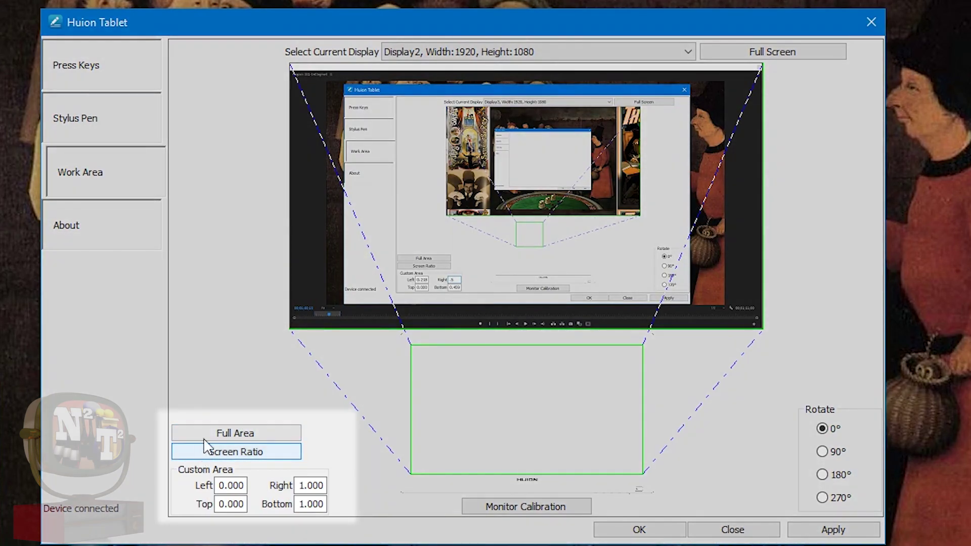
{"action": "left_click", "coordinate": [205, 452]}
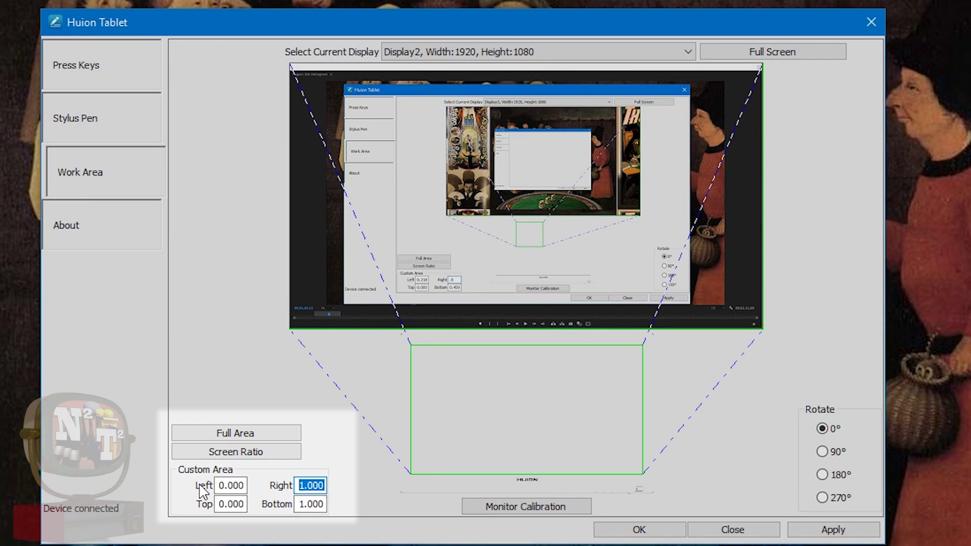
{"action": "type", "text": "."}
{"action": "key", "text": "BackSpace"}
{"action": "key", "text": "BackSpace"}
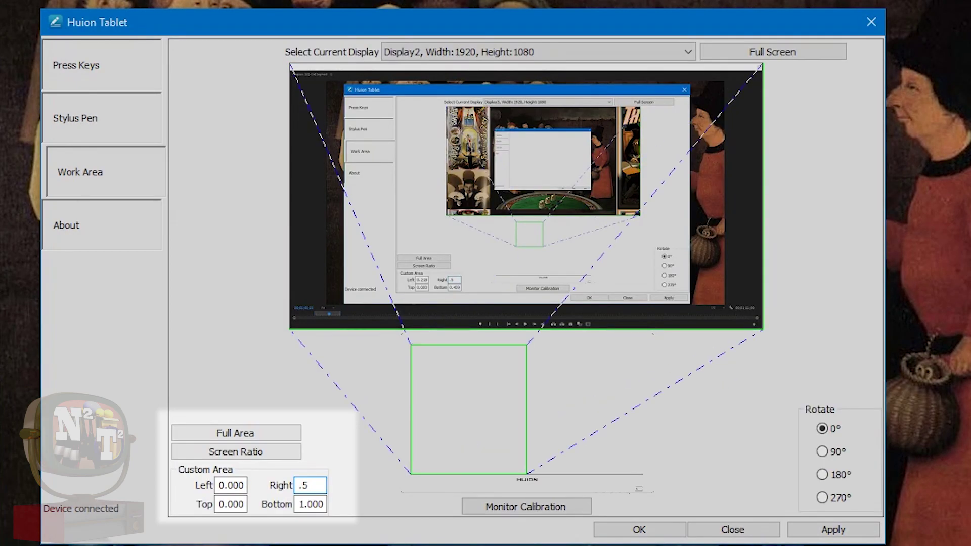
{"action": "type", "text": ".5"}
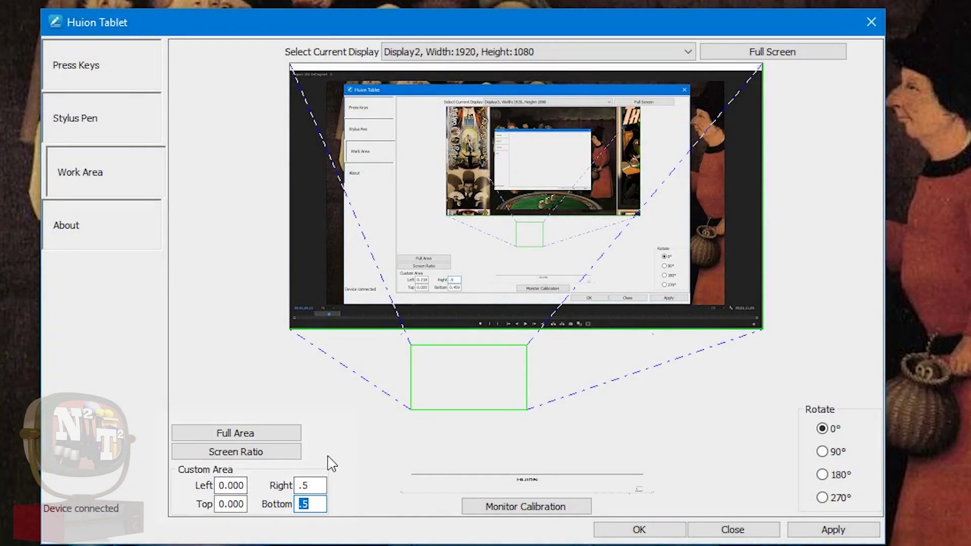
- Restore the tablet's full work area and select the pen tablet monitor as the current display
{"action": "left_click", "coordinate": [293, 433]}
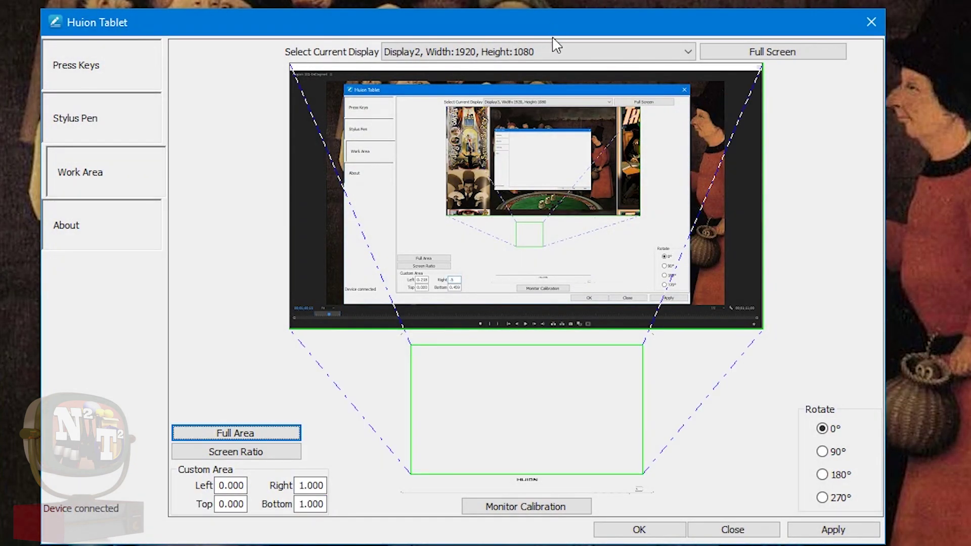
{"action": "double_click", "coordinate": [310, 485]}
{"action": "key", "text": "BackSpace"}
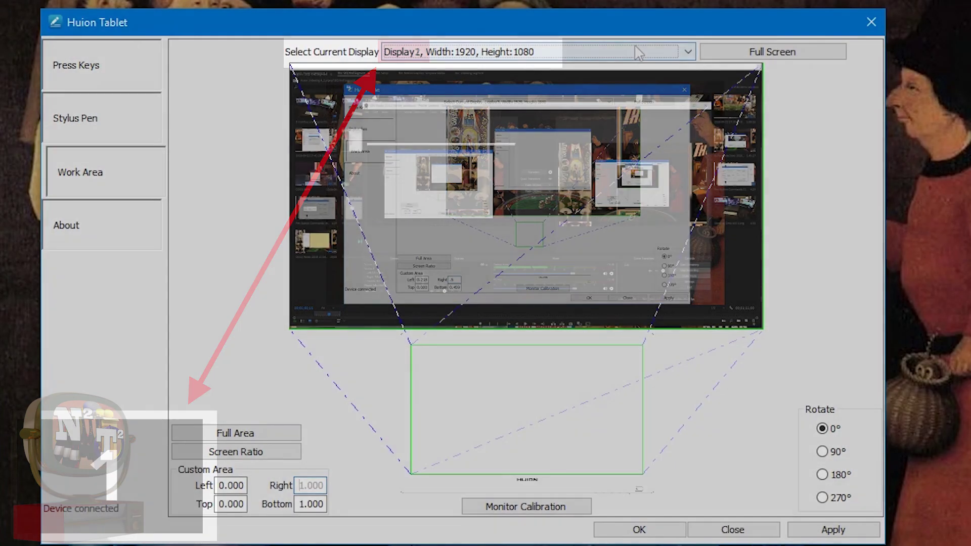
{"action": "left_click", "coordinate": [461, 52]}
{"action": "left_click", "coordinate": [461, 81]}
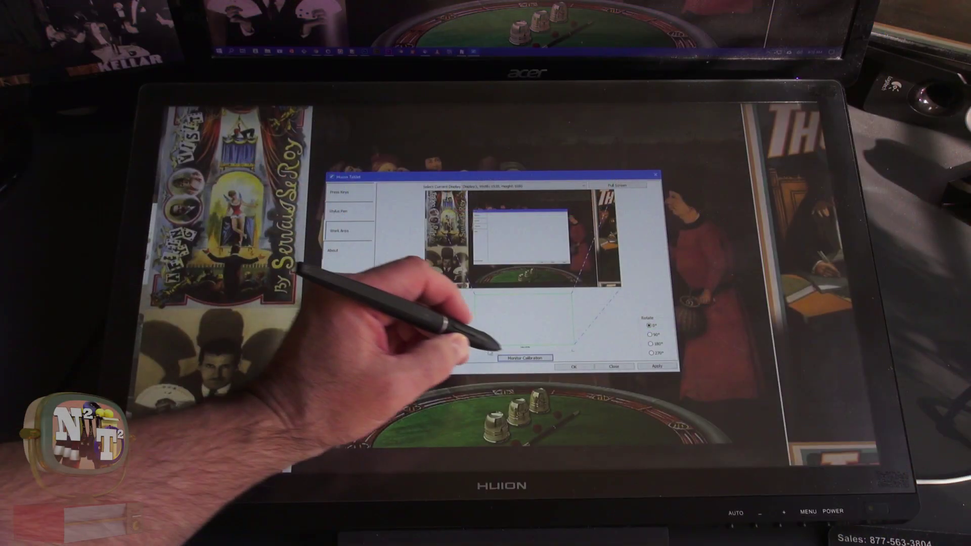
- Calibrate the pen monitor by marking the centers of all nine crosses, and accept the tablet settings
{"action": "left_click", "coordinate": [526, 506]}
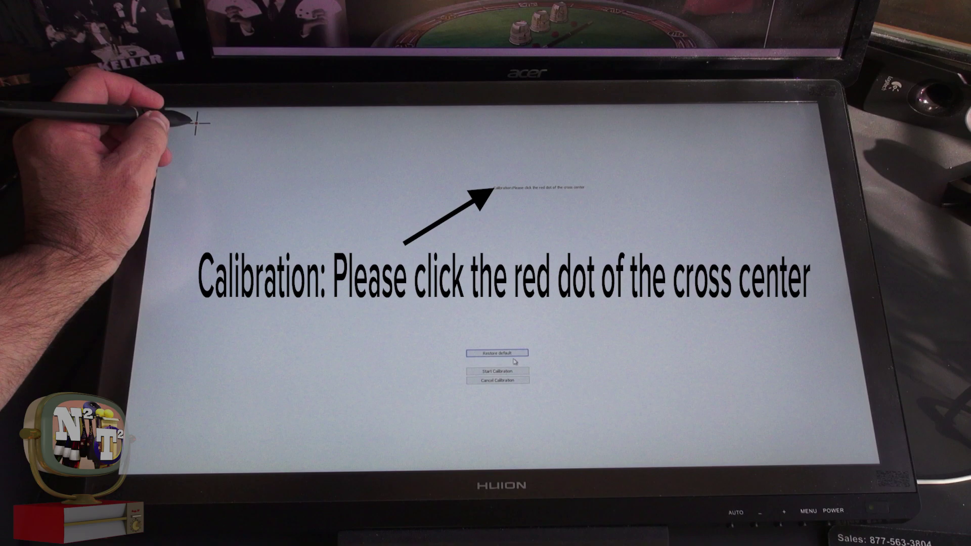
{"action": "left_click", "coordinate": [196, 123]}
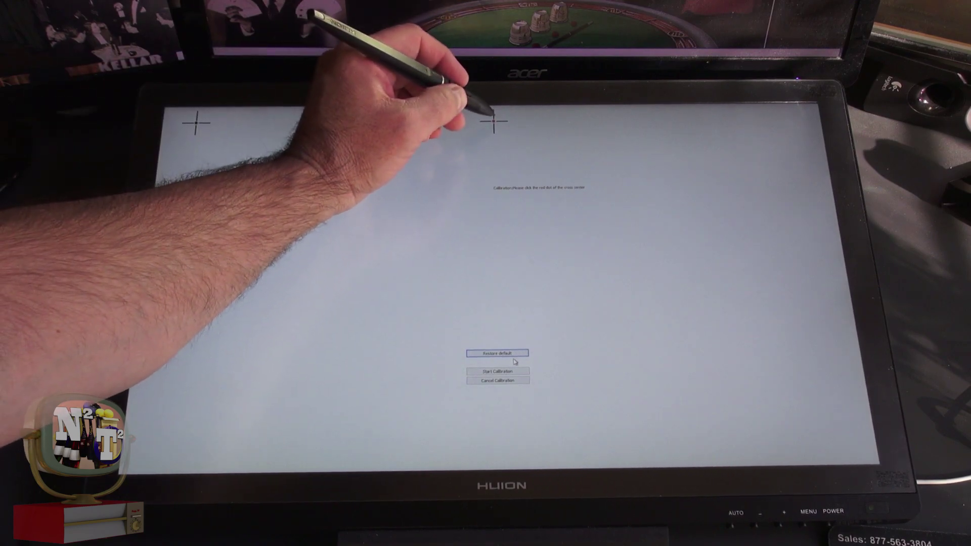
{"action": "left_click", "coordinate": [494, 121]}
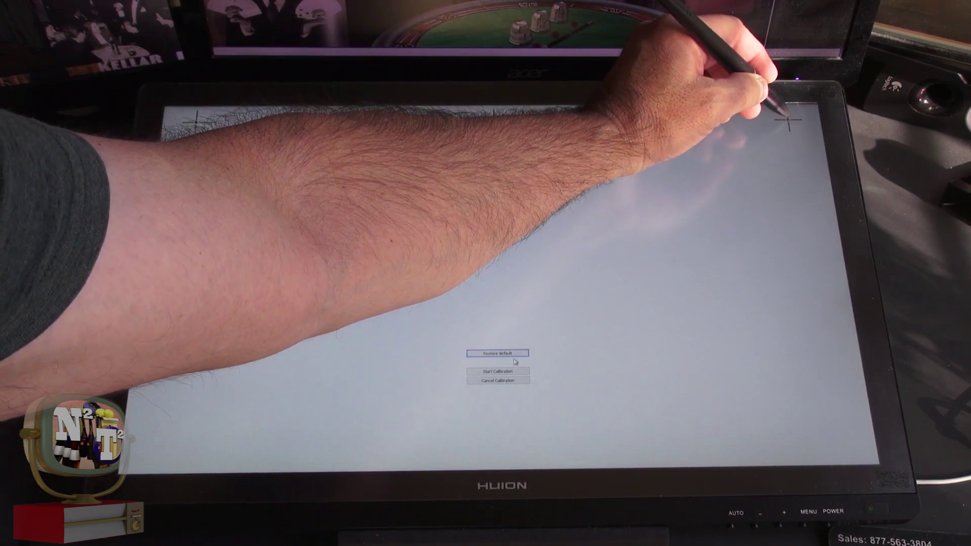
{"action": "left_click", "coordinate": [788, 120]}
{"action": "left_click", "coordinate": [181, 274]}
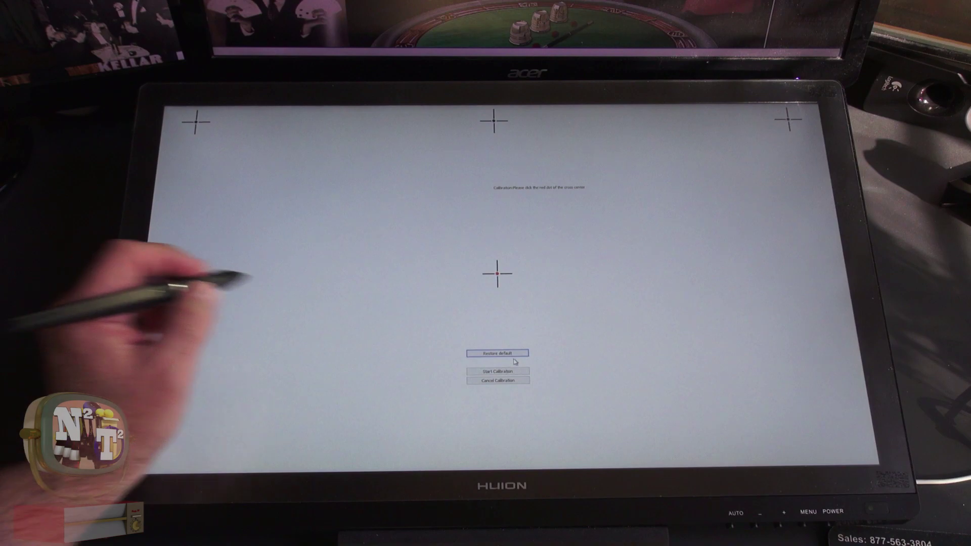
{"action": "left_click", "coordinate": [497, 274]}
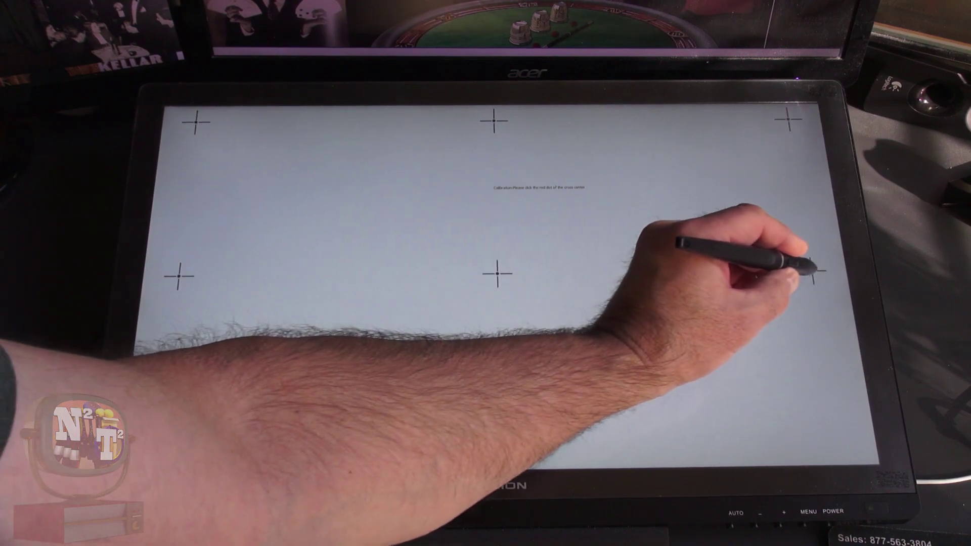
{"action": "left_click", "coordinate": [812, 271]}
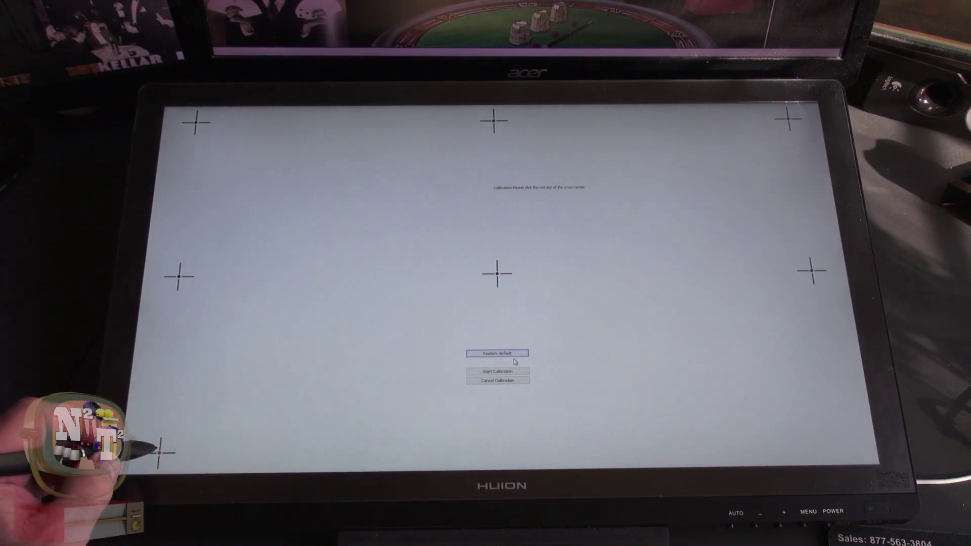
{"action": "left_click", "coordinate": [159, 453]}
{"action": "left_click", "coordinate": [499, 449]}
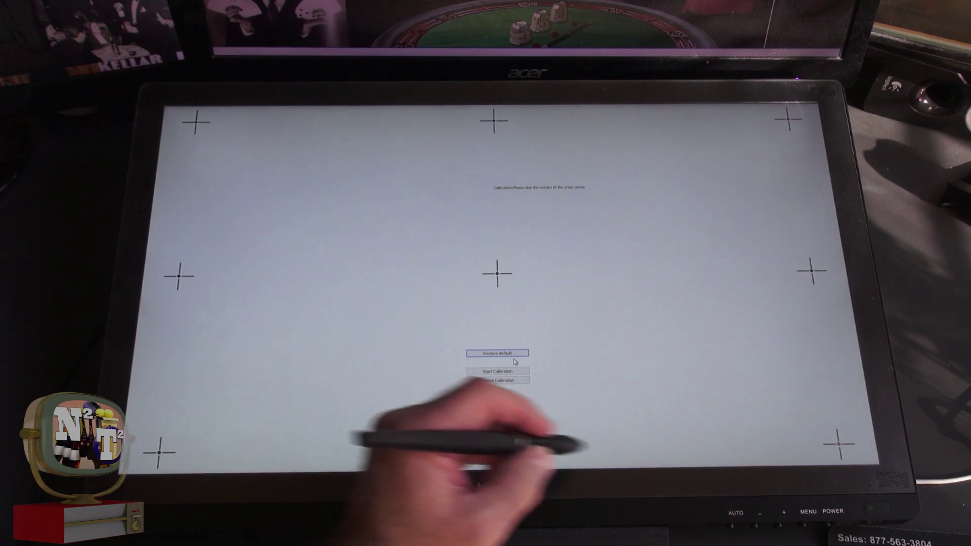
{"action": "left_click", "coordinate": [839, 444]}
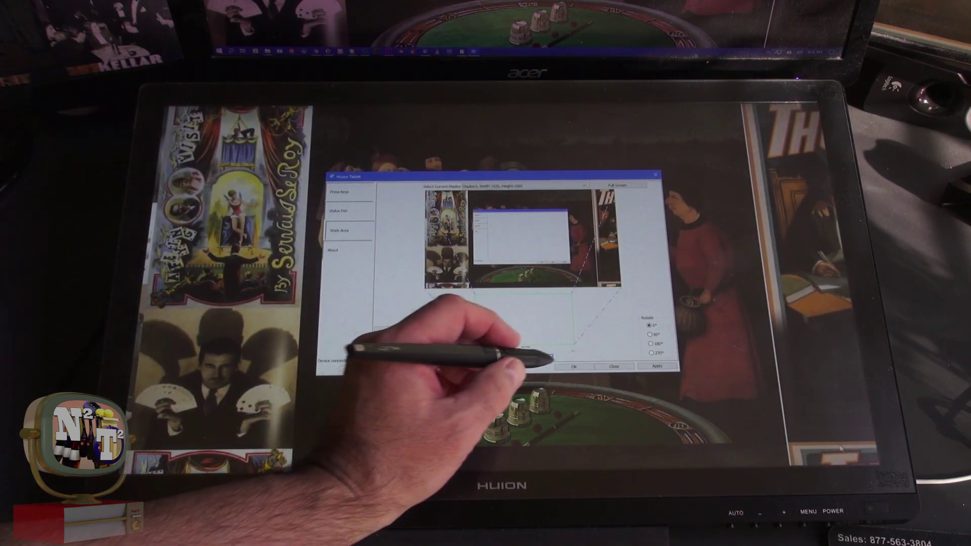
{"action": "left_click", "coordinate": [573, 366]}
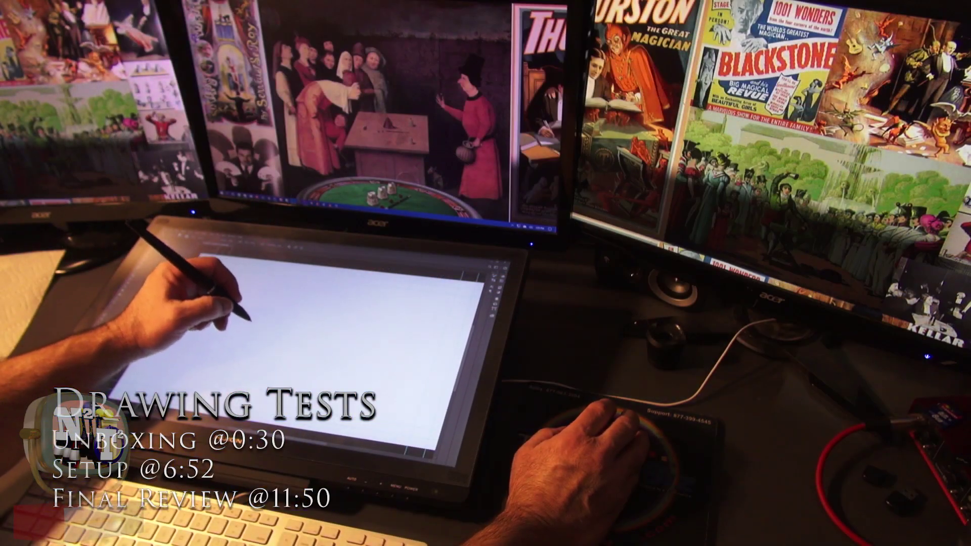
- Draw a few freehand test strokes on the blank canvas in Photoshop
{"action": "mouse_move", "coordinate": [265, 308]}
{"action": "left_mouse_down"}
{"action": "mouse_move", "coordinate": [243, 330]}
{"action": "mouse_move", "coordinate": [238, 294]}
{"action": "mouse_move", "coordinate": [267, 320]}
{"action": "mouse_move", "coordinate": [293, 304]}
{"action": "mouse_move", "coordinate": [316, 316]}
{"action": "mouse_move", "coordinate": [326, 304]}
{"action": "mouse_move", "coordinate": [339, 316]}
{"action": "left_mouse_up"}
{"action": "left_click_drag", "start_coordinate": [273, 346], "coordinate": [339, 322]}
{"action": "left_click_drag", "start_coordinate": [253, 313], "coordinate": [245, 326]}
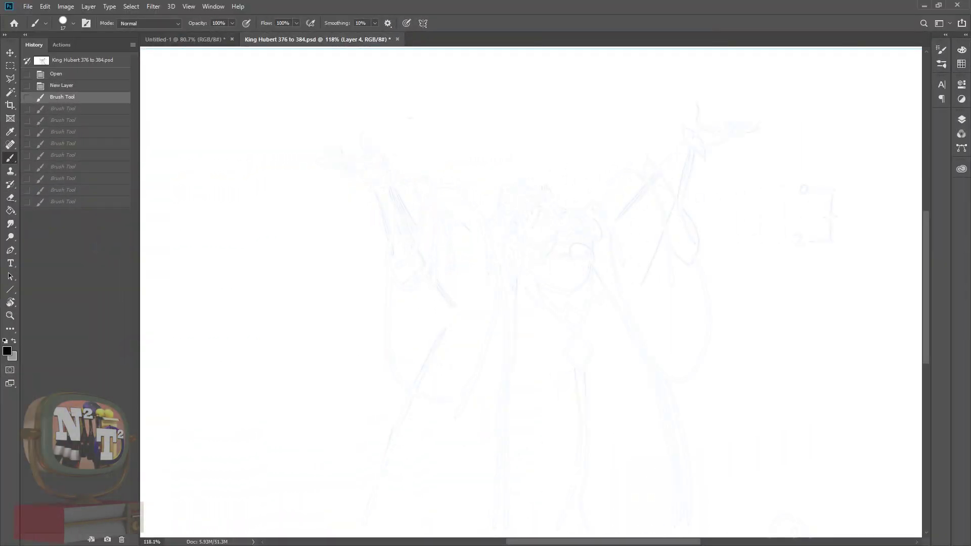
- In King Hubert 376 to 384.psd, ink the head and facial outlines over the faint sketch with the Brush tool
{"action": "mouse_move", "coordinate": [526, 187]}
{"action": "left_mouse_down"}
{"action": "mouse_move", "coordinate": [592, 260]}
{"action": "mouse_move", "coordinate": [566, 208]}
{"action": "mouse_move", "coordinate": [557, 217]}
{"action": "mouse_move", "coordinate": [572, 253]}
{"action": "mouse_move", "coordinate": [572, 235]}
{"action": "mouse_move", "coordinate": [544, 254]}
{"action": "mouse_move", "coordinate": [533, 189]}
{"action": "left_mouse_up"}
{"action": "left_click_drag", "start_coordinate": [510, 227], "coordinate": [574, 286]}
{"action": "key", "text": "ctrl+z"}
{"action": "mouse_move", "coordinate": [567, 240]}
{"action": "left_mouse_down"}
{"action": "mouse_move", "coordinate": [538, 278]}
{"action": "mouse_move", "coordinate": [514, 247]}
{"action": "left_mouse_up"}
{"action": "mouse_move", "coordinate": [569, 237]}
{"action": "left_mouse_down"}
{"action": "mouse_move", "coordinate": [594, 264]}
{"action": "mouse_move", "coordinate": [575, 229]}
{"action": "mouse_move", "coordinate": [540, 255]}
{"action": "left_mouse_up"}
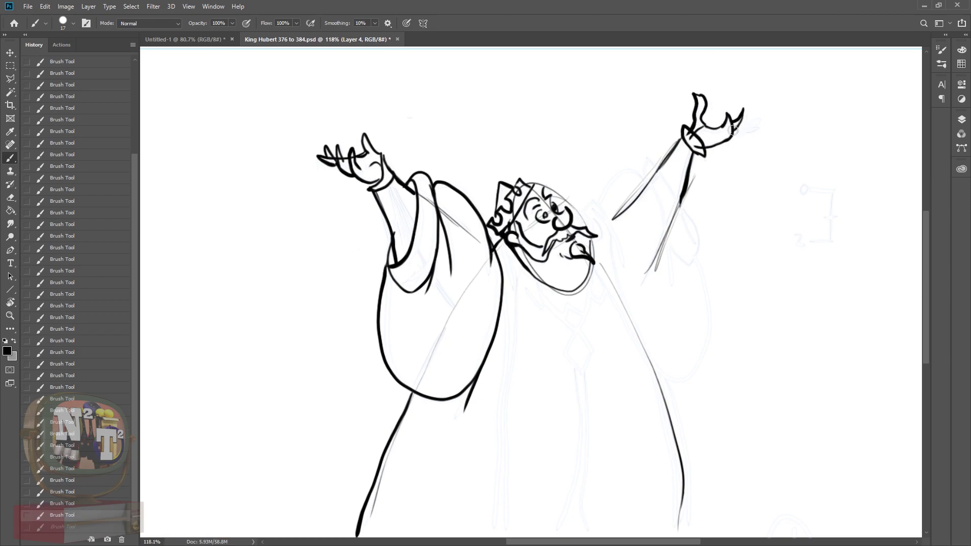
- Ink King Hubert's raised fingers, the collar beside his shoulder and the curved outline of his beard
{"action": "left_click_drag", "start_coordinate": [744, 108], "coordinate": [740, 132]}
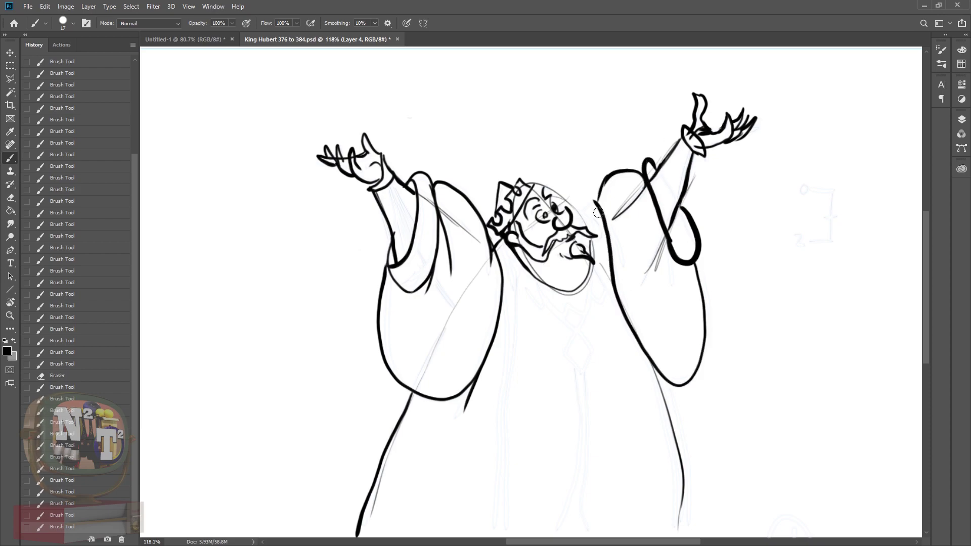
{"action": "left_click_drag", "start_coordinate": [580, 202], "coordinate": [587, 223]}
{"action": "left_click_drag", "start_coordinate": [571, 212], "coordinate": [589, 230]}
{"action": "left_click_drag", "start_coordinate": [526, 263], "coordinate": [590, 289]}
{"action": "left_click_drag", "start_coordinate": [504, 237], "coordinate": [589, 291]}
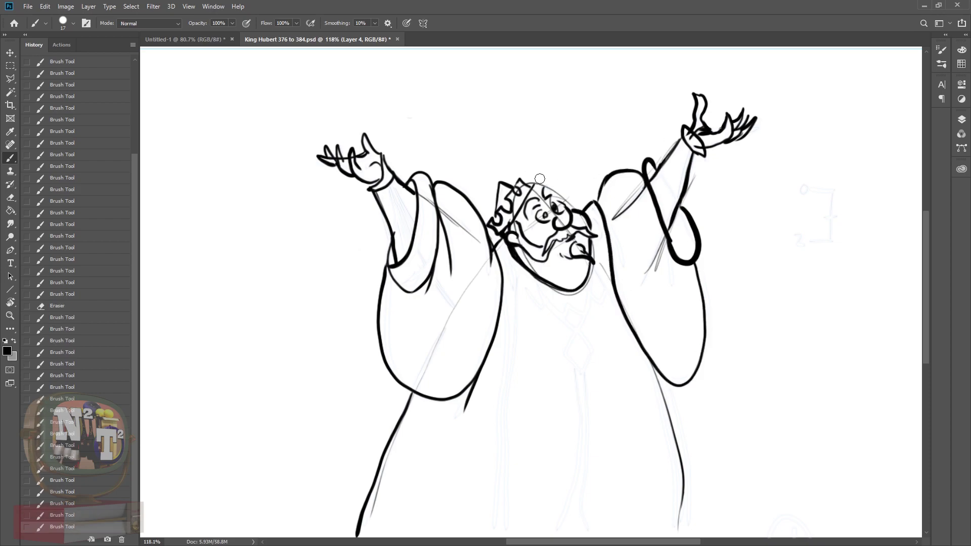
{"action": "key", "text": "ctrl+z"}
{"action": "key", "text": "ctrl+z"}
{"action": "key", "text": "ctrl+shift+z"}
{"action": "key", "text": "ctrl+shift+z"}
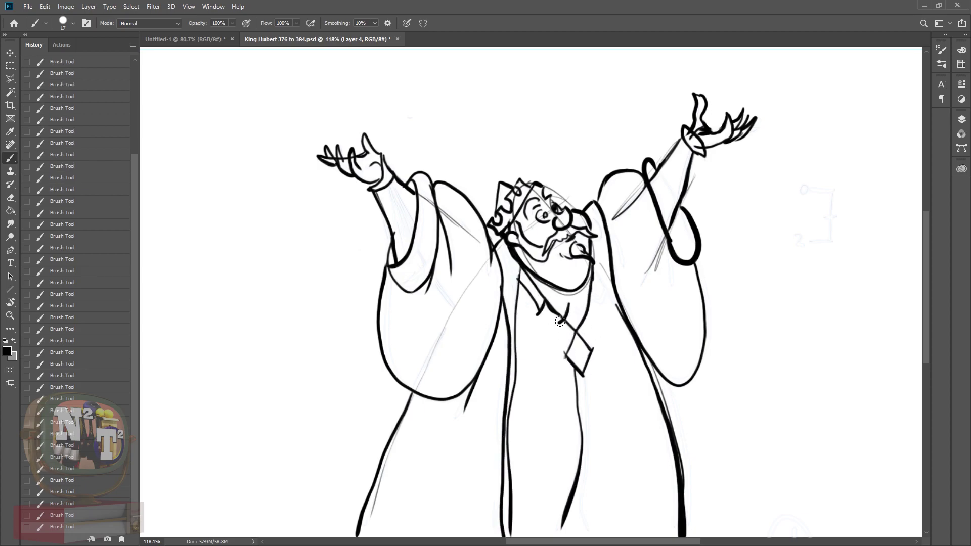
- Hide the faint blue sketch layer beneath the inked drawing
{"action": "key", "text": "F7"}
{"action": "left_click", "coordinate": [797, 169]}
{"action": "key", "text": "F7"}
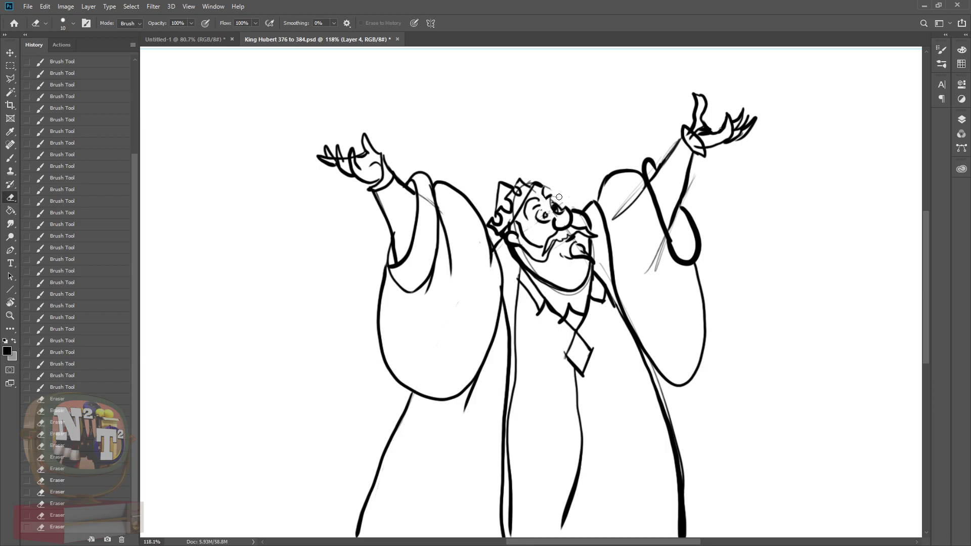
- Erase stray construction lines inside the sleeve beside the beard, and ink the sleeve's curved folds with the Brush tool
{"action": "left_click_drag", "start_coordinate": [661, 244], "coordinate": [651, 271]}
{"action": "left_click", "coordinate": [10, 158]}
{"action": "left_click_drag", "start_coordinate": [632, 173], "coordinate": [693, 294]}
{"action": "left_click_drag", "start_coordinate": [642, 243], "coordinate": [667, 299]}
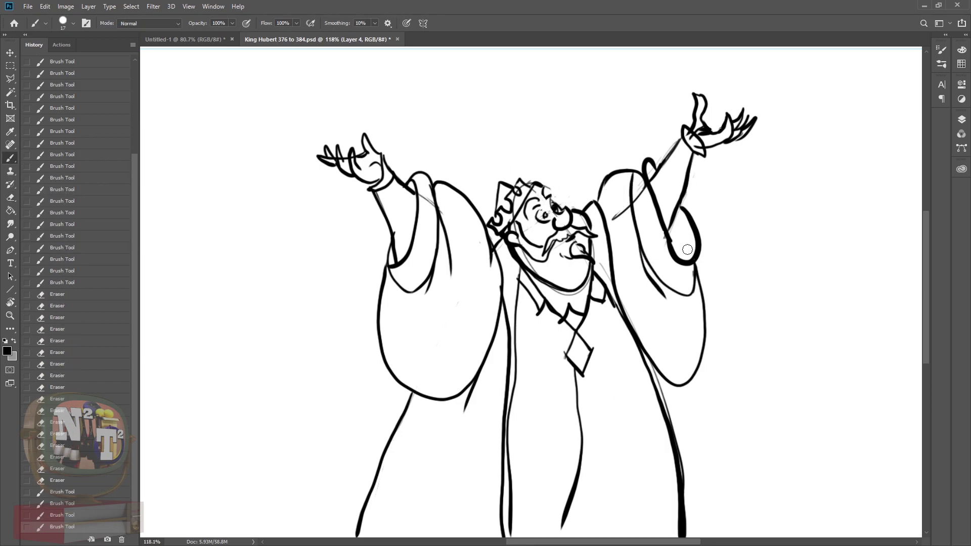
{"action": "left_click_drag", "start_coordinate": [549, 311], "coordinate": [556, 314]}
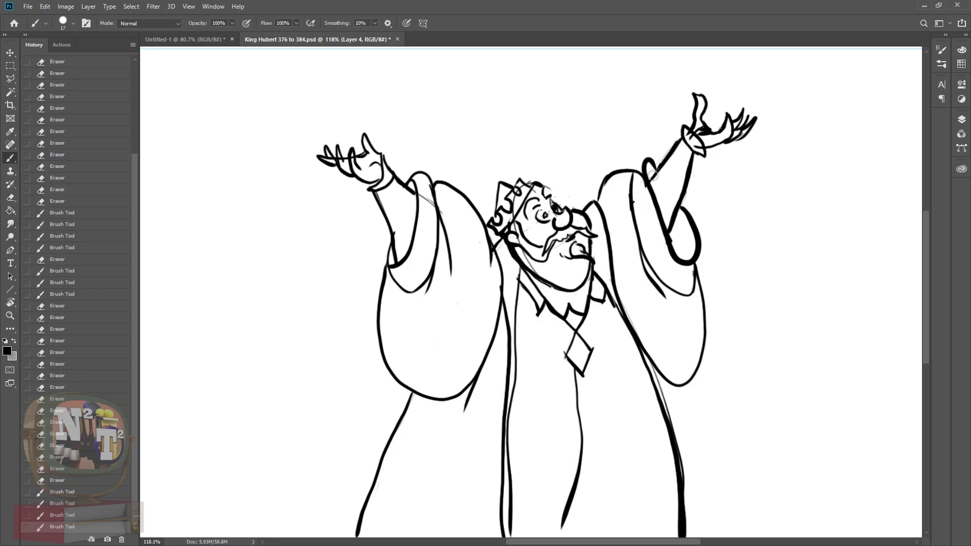
- Clean up the inked sleeve edges near both arms and touch up the crown's outline with brush and eraser
{"action": "left_click_drag", "start_coordinate": [653, 174], "coordinate": [649, 178]}
{"action": "left_click_drag", "start_coordinate": [394, 173], "coordinate": [402, 182]}
{"action": "left_click", "coordinate": [12, 198]}
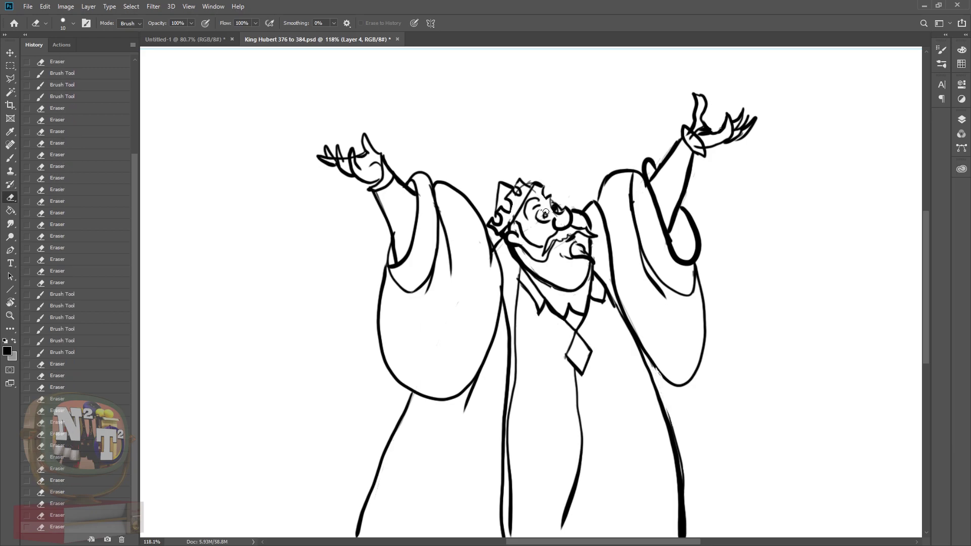
{"action": "key", "text": "b"}
{"action": "left_click_drag", "start_coordinate": [515, 175], "coordinate": [519, 191]}
{"action": "left_click_drag", "start_coordinate": [516, 187], "coordinate": [517, 184]}
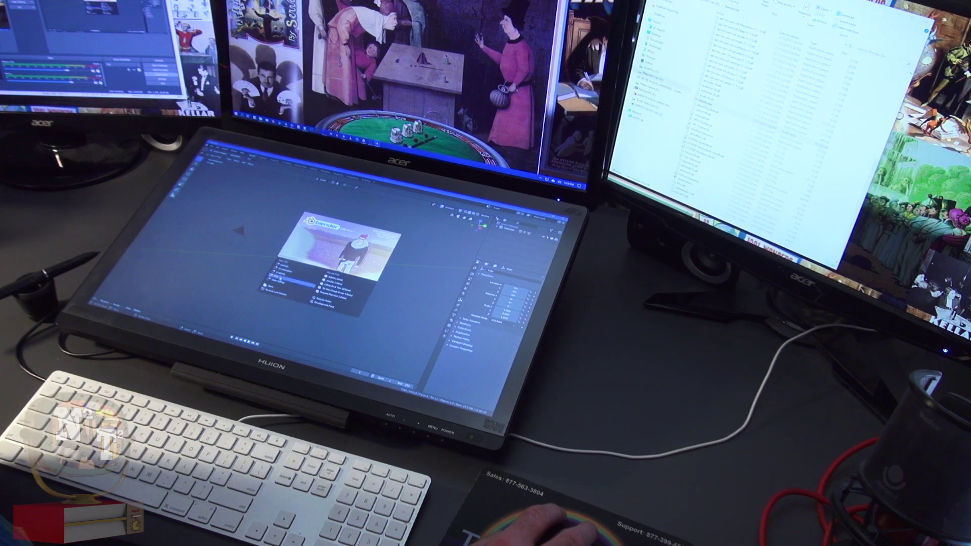
- Switch to Blender's 2D Animation workspace and sketch King Hubert's rough body in Blue on the Blue Lines layer
{"action": "left_click", "coordinate": [293, 272]}
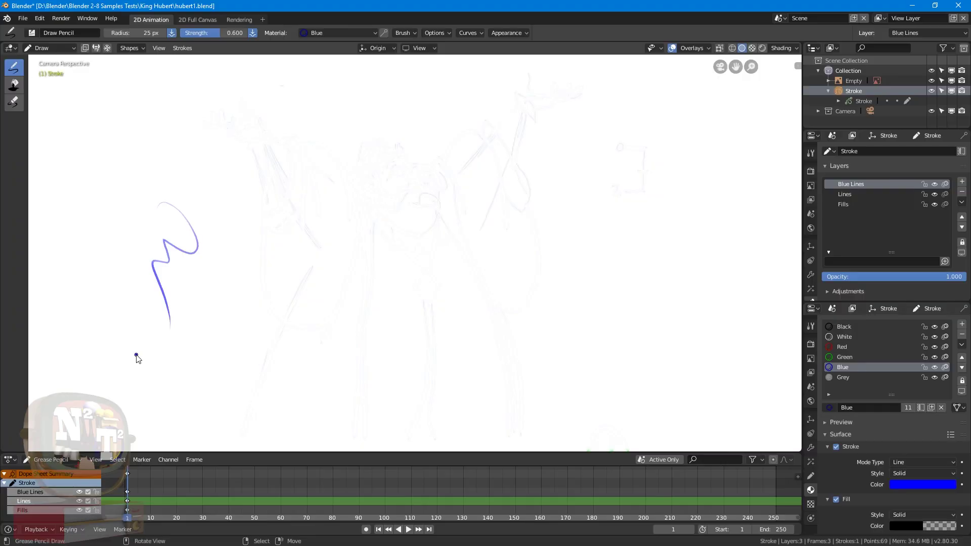
{"action": "left_click_drag", "start_coordinate": [429, 178], "coordinate": [288, 401]}
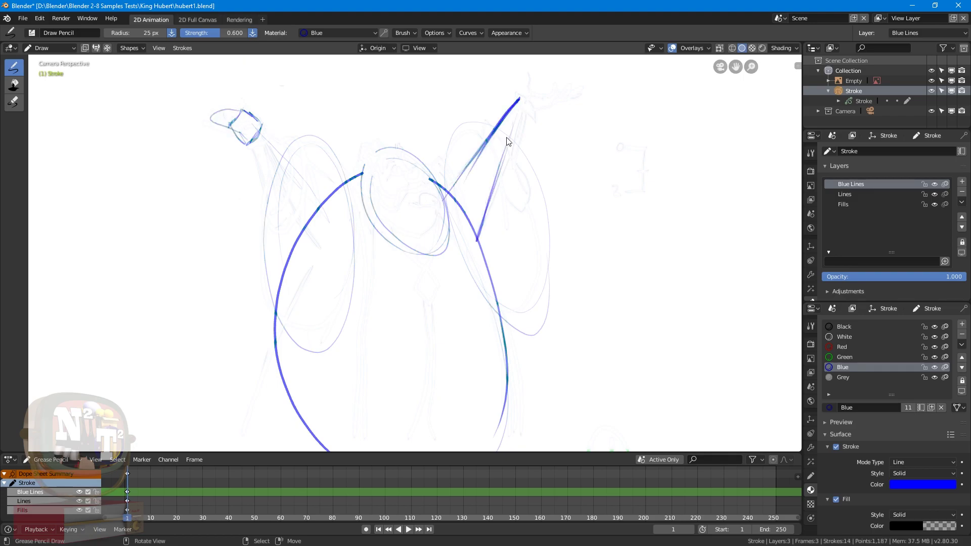
- Ink King Hubert's eyes, face, crown, beard and outer robe lines in Black on the Lines layer over the blue sketch
{"action": "left_click_drag", "start_coordinate": [392, 165], "coordinate": [398, 170]}
{"action": "left_click_drag", "start_coordinate": [407, 162], "coordinate": [411, 168]}
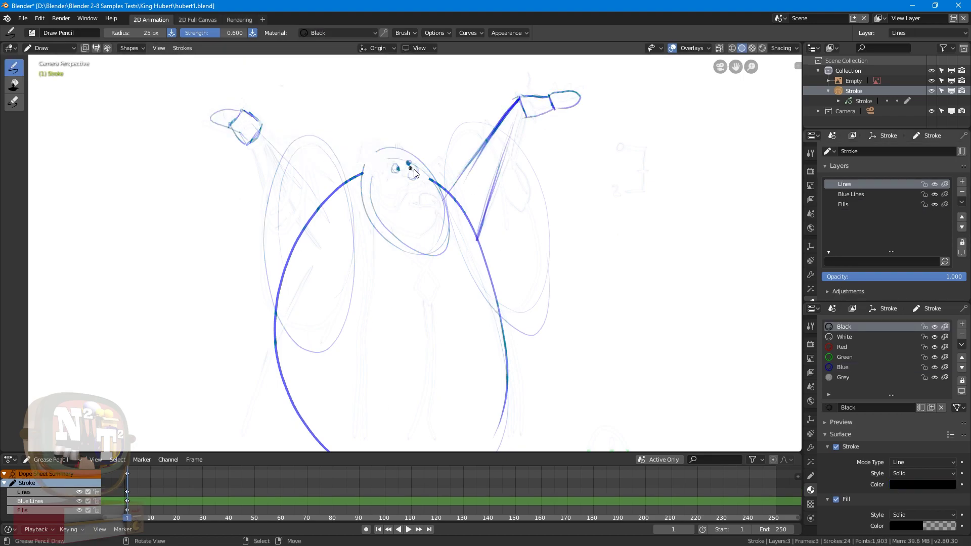
{"action": "left_click_drag", "start_coordinate": [430, 179], "coordinate": [424, 188]}
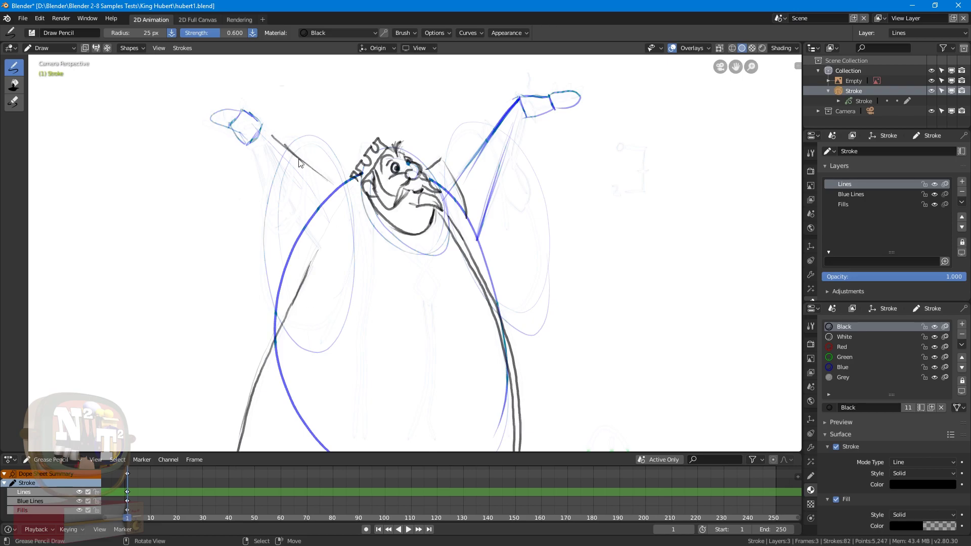
- Ink the raised arms, hands and draped sleeves in Black, and add the scalloped collar, diamond pendant and robe's front edges
{"action": "left_click_drag", "start_coordinate": [508, 161], "coordinate": [520, 115]}
{"action": "left_click_drag", "start_coordinate": [536, 207], "coordinate": [501, 314]}
{"action": "left_click_drag", "start_coordinate": [483, 131], "coordinate": [448, 170]}
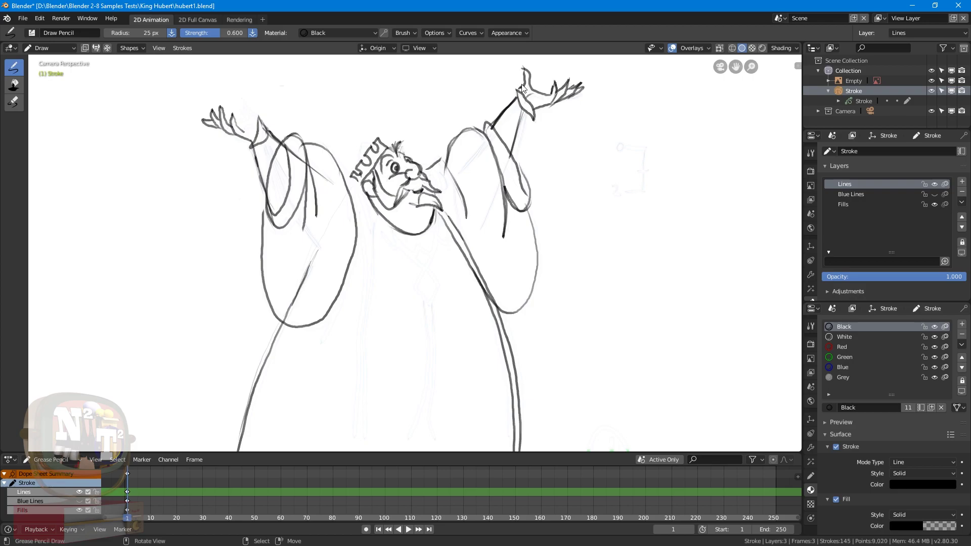
{"action": "left_click_drag", "start_coordinate": [507, 148], "coordinate": [510, 161]}
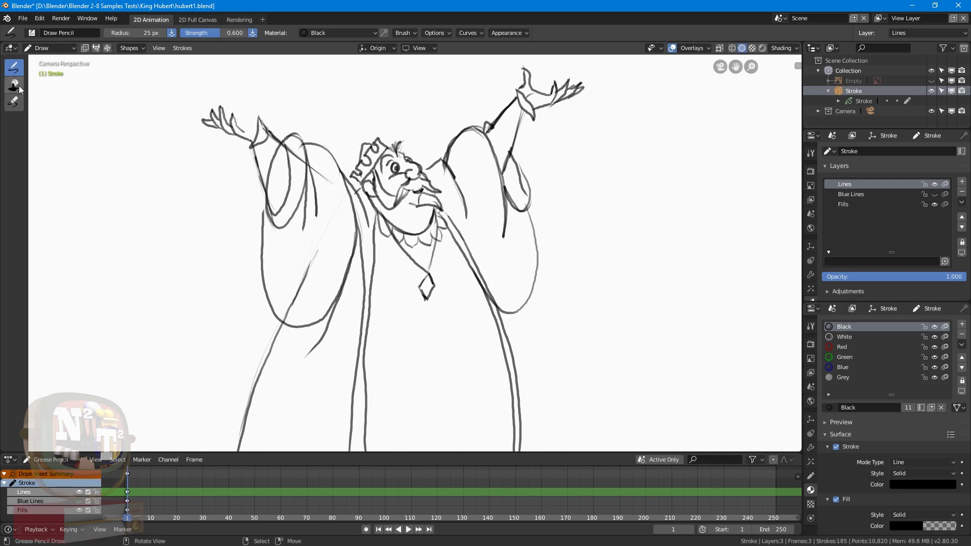
{"action": "left_click_drag", "start_coordinate": [238, 121], "coordinate": [253, 120]}
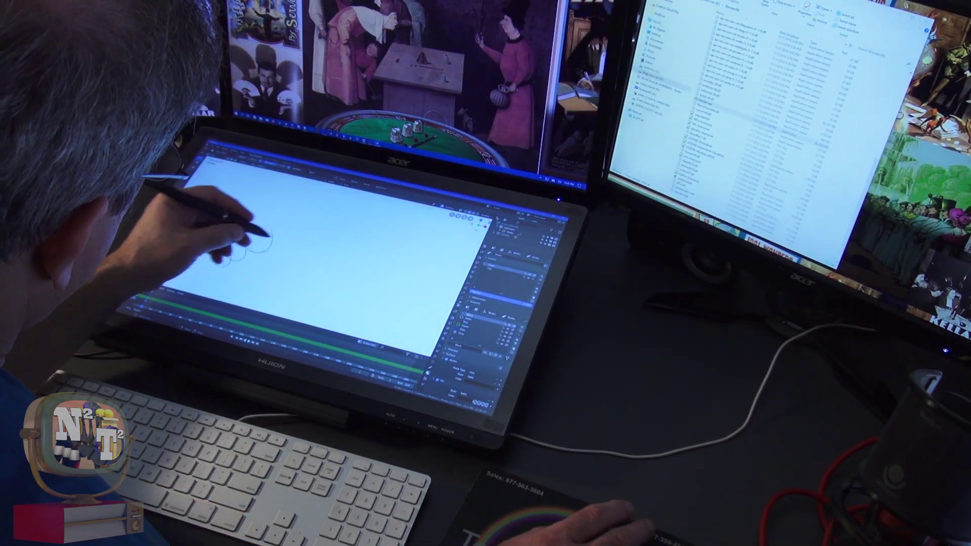
{"action": "mouse_move", "coordinate": [265, 248]}
{"action": "left_mouse_down"}
{"action": "mouse_move", "coordinate": [223, 265]}
{"action": "mouse_move", "coordinate": [199, 217]}
{"action": "left_mouse_up"}
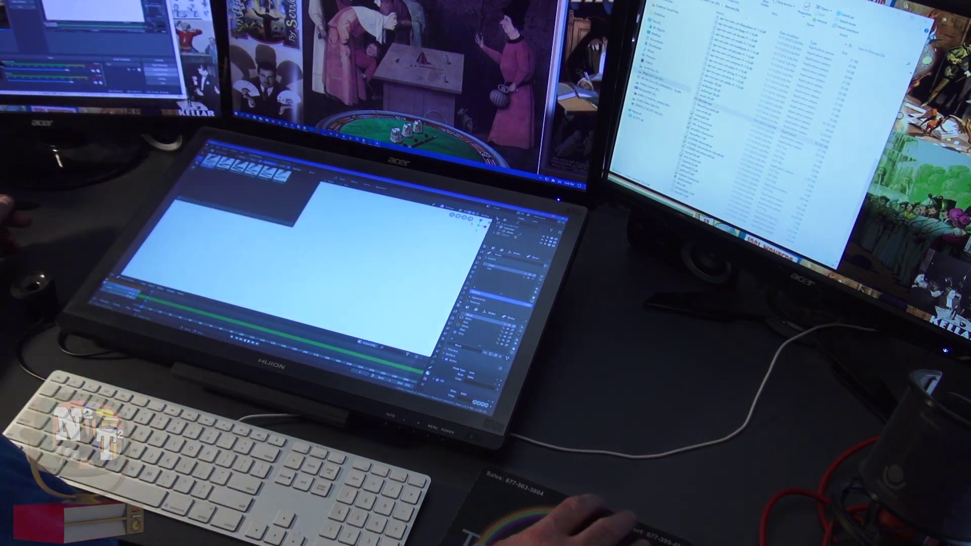
{"action": "left_click_drag", "start_coordinate": [297, 233], "coordinate": [265, 248]}
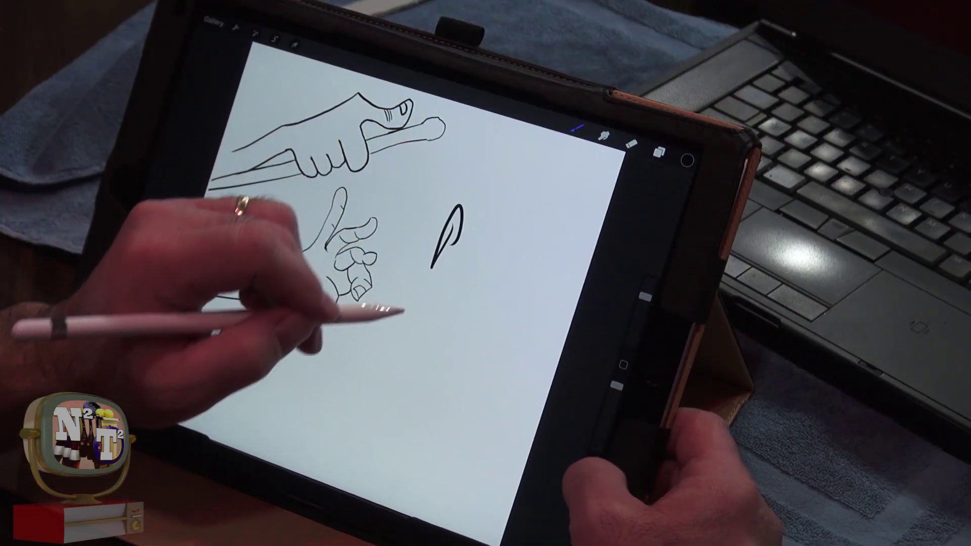
{"action": "left_click", "coordinate": [592, 461]}
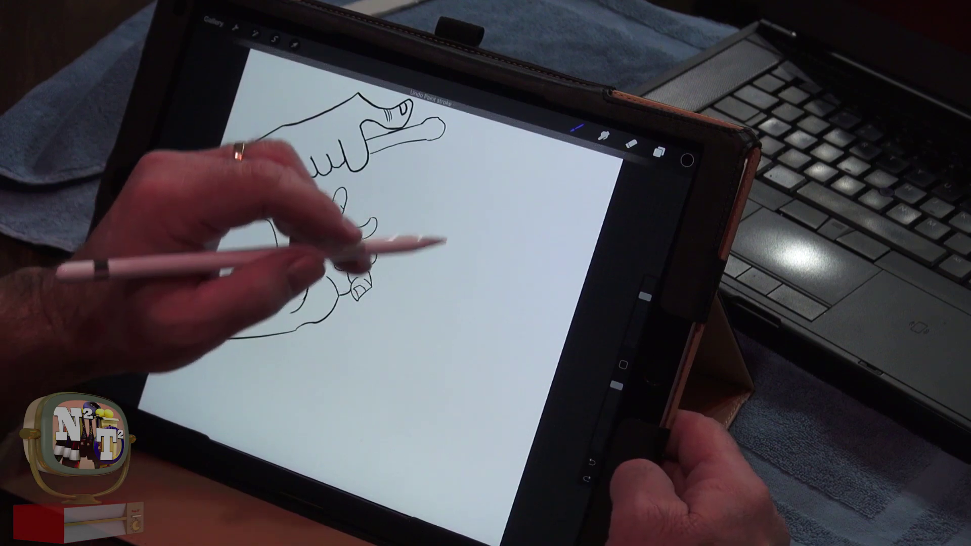
{"action": "mouse_move", "coordinate": [460, 242]}
{"action": "left_mouse_down"}
{"action": "mouse_move", "coordinate": [473, 217]}
{"action": "mouse_move", "coordinate": [445, 264]}
{"action": "mouse_move", "coordinate": [411, 286]}
{"action": "mouse_move", "coordinate": [394, 331]}
{"action": "left_mouse_up"}
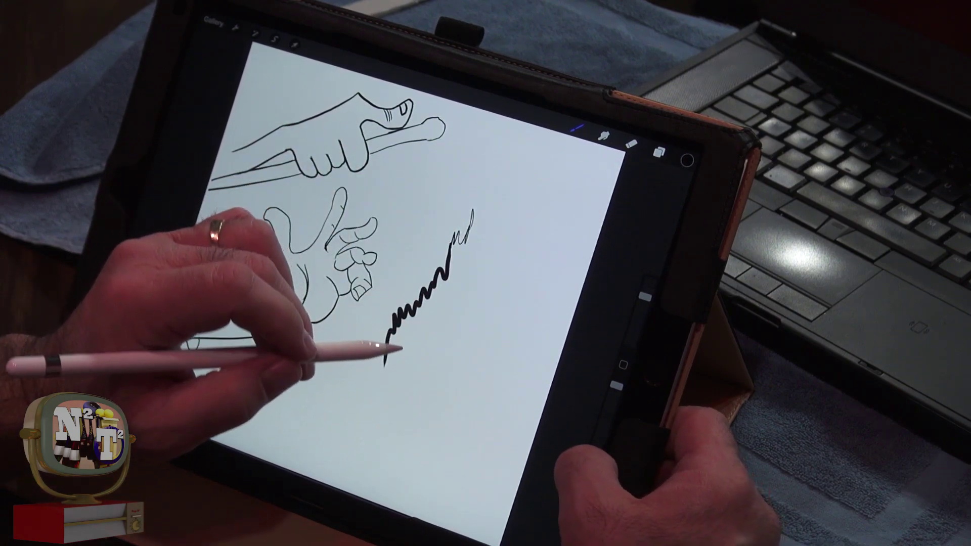
{"action": "left_click", "coordinate": [591, 462]}
{"action": "mouse_move", "coordinate": [478, 218]}
{"action": "left_mouse_down"}
{"action": "mouse_move", "coordinate": [445, 326]}
{"action": "mouse_move", "coordinate": [478, 310]}
{"action": "left_mouse_up"}
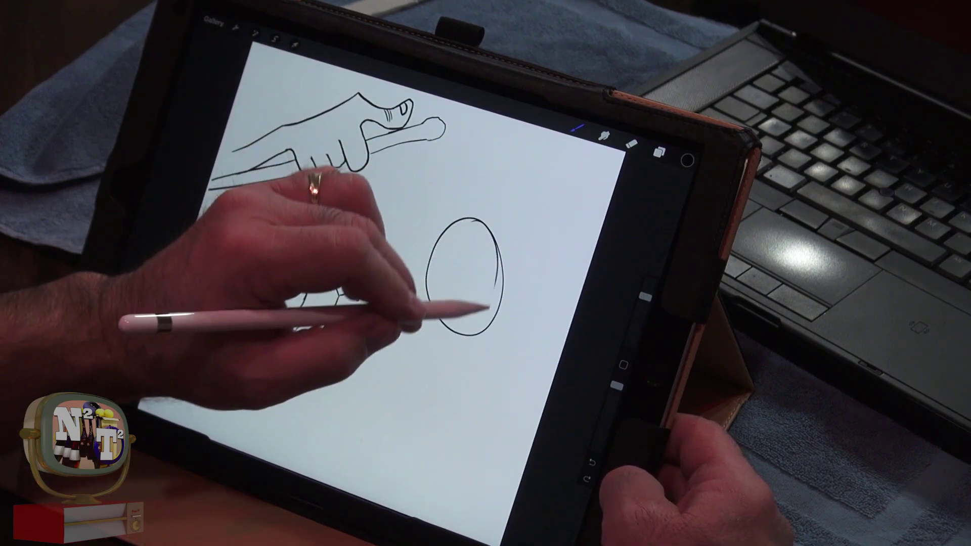
{"action": "left_click", "coordinate": [591, 461]}
{"action": "mouse_move", "coordinate": [478, 222]}
{"action": "left_mouse_down"}
{"action": "mouse_move", "coordinate": [439, 329]}
{"action": "mouse_move", "coordinate": [466, 217]}
{"action": "mouse_move", "coordinate": [501, 242]}
{"action": "mouse_move", "coordinate": [511, 301]}
{"action": "mouse_move", "coordinate": [423, 338]}
{"action": "mouse_move", "coordinate": [503, 284]}
{"action": "left_mouse_up"}
{"action": "left_click", "coordinate": [591, 461]}
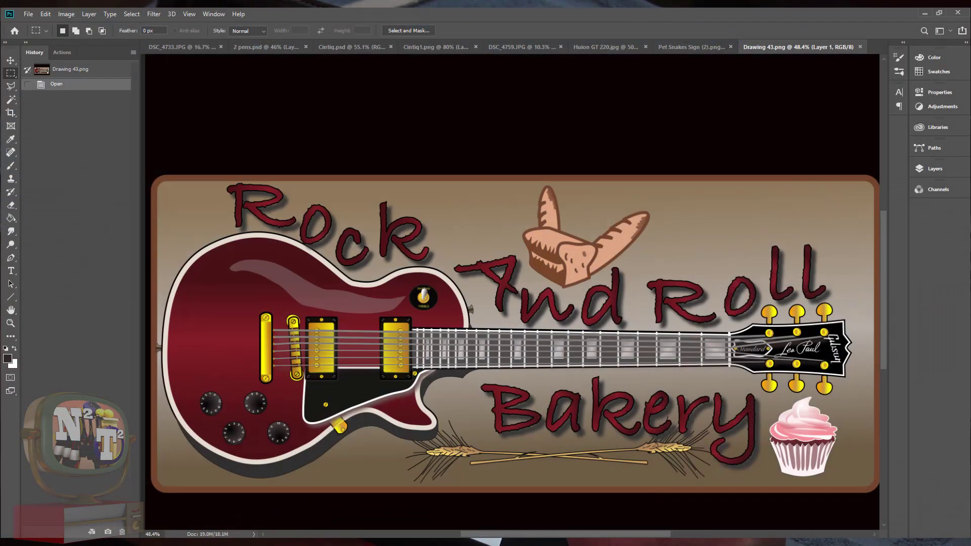